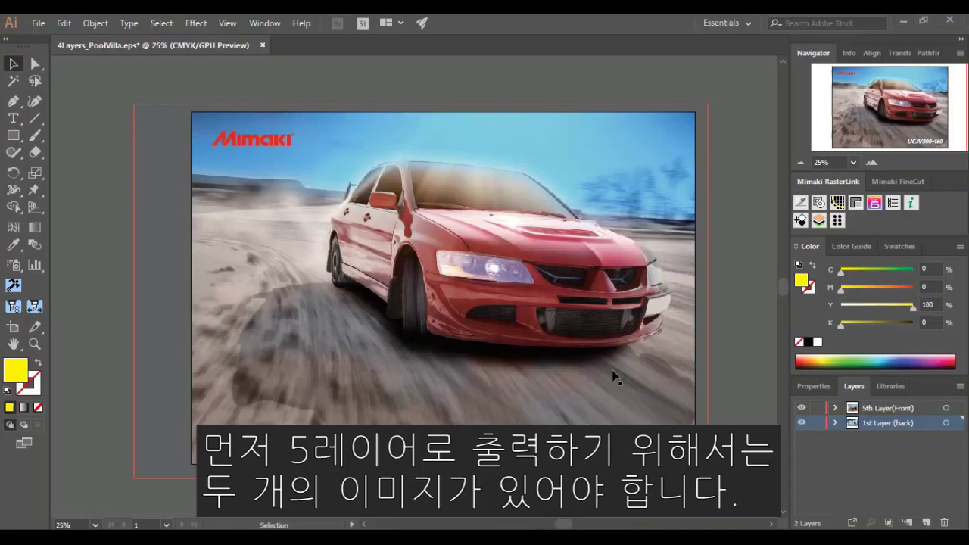
Check the back image by toggling the front layer, then create five layers for multilayer printing
click(738, 396)
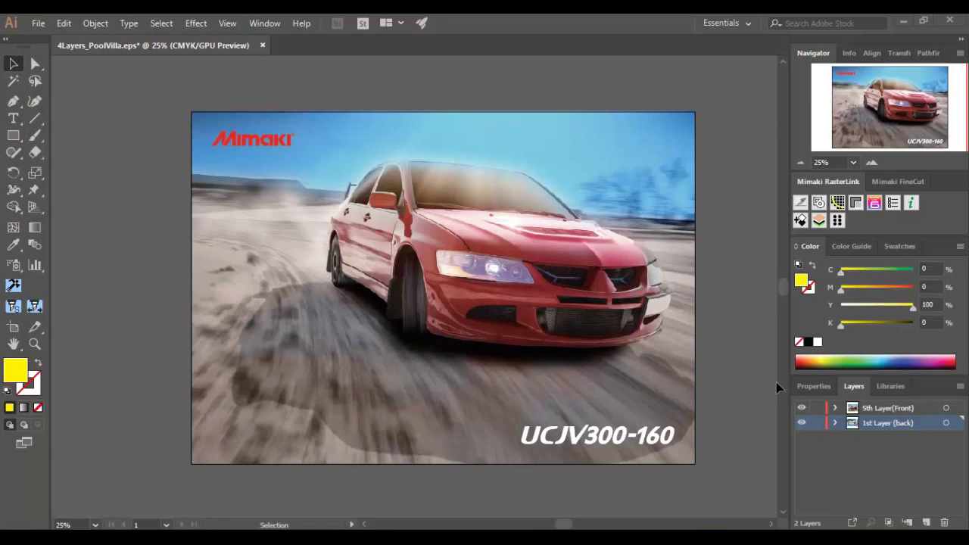
click(804, 410)
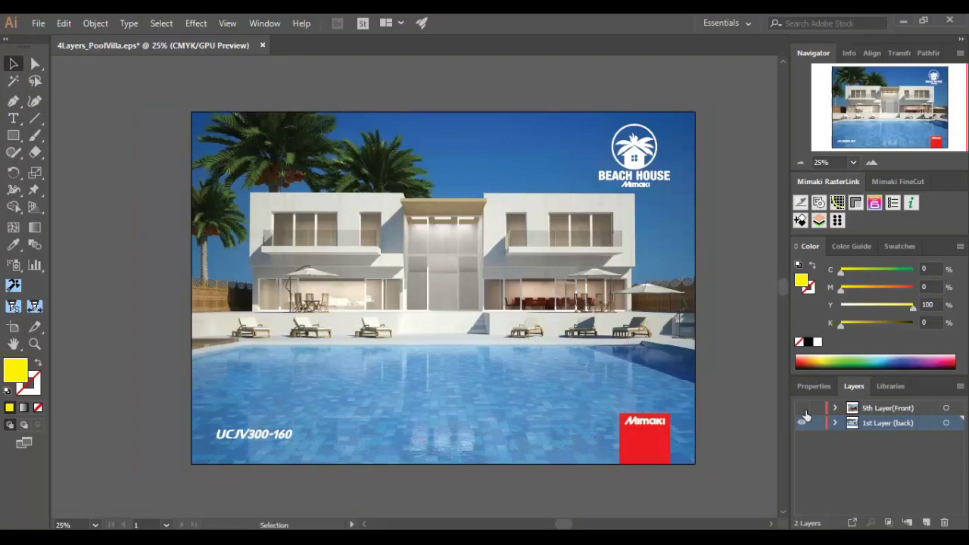
click(804, 409)
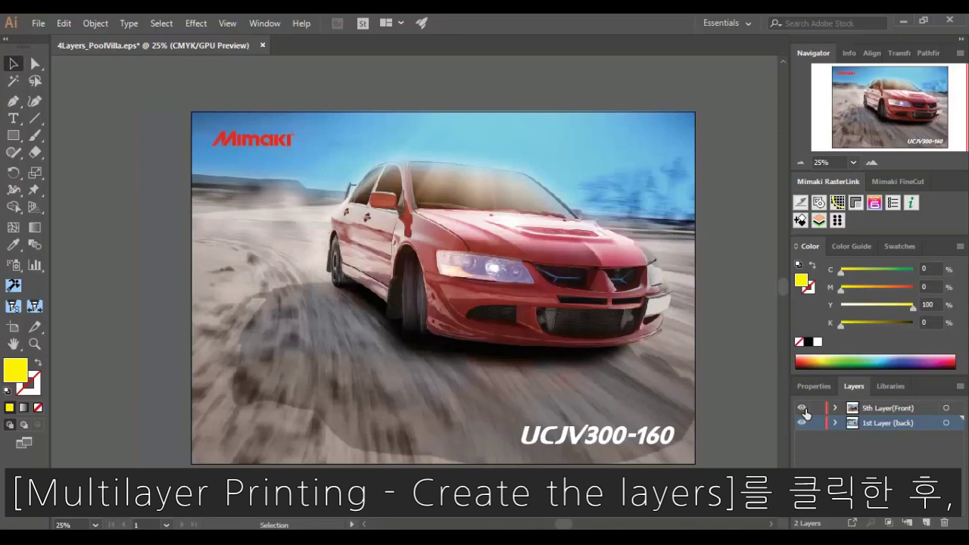
click(800, 220)
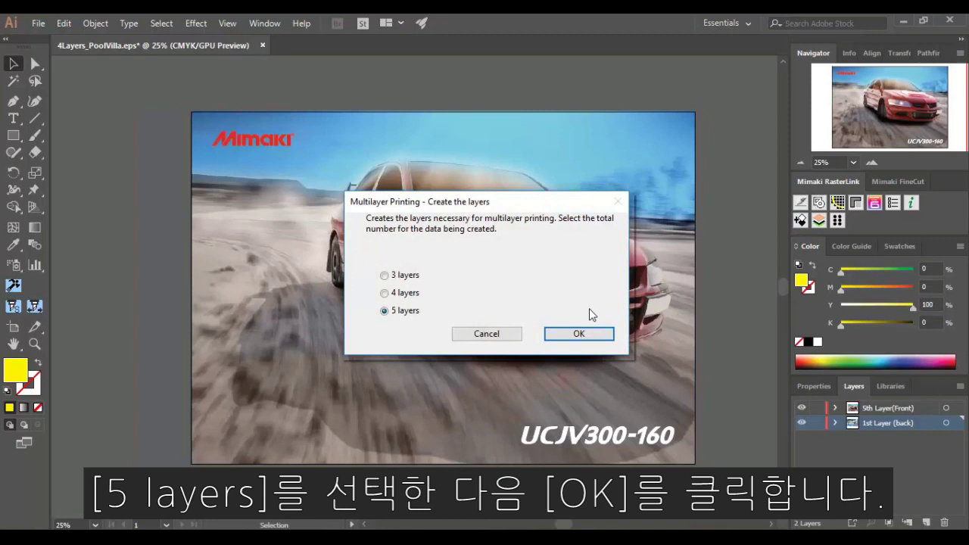
click(575, 334)
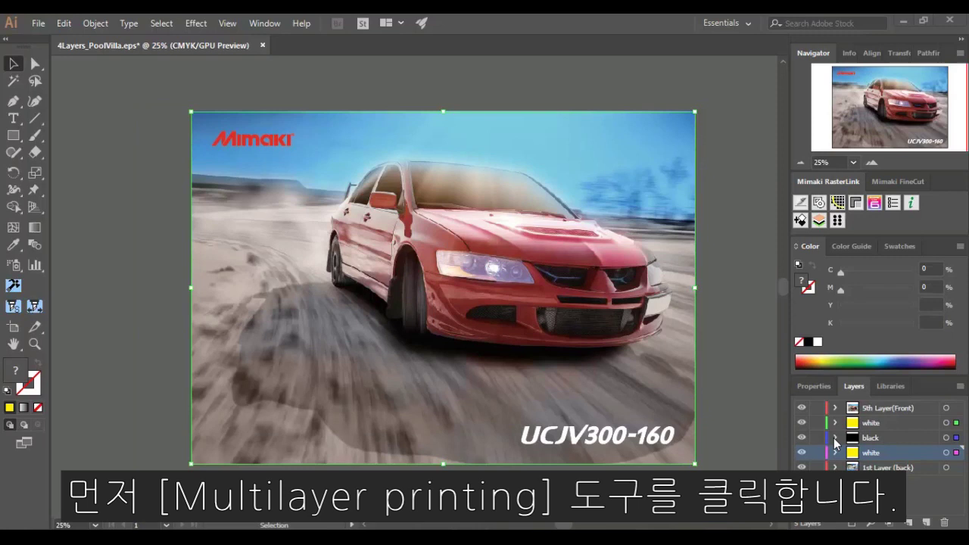
Output the layered car artwork from the Mimaki Multilayer Printing dialog as an EPS print file
click(820, 224)
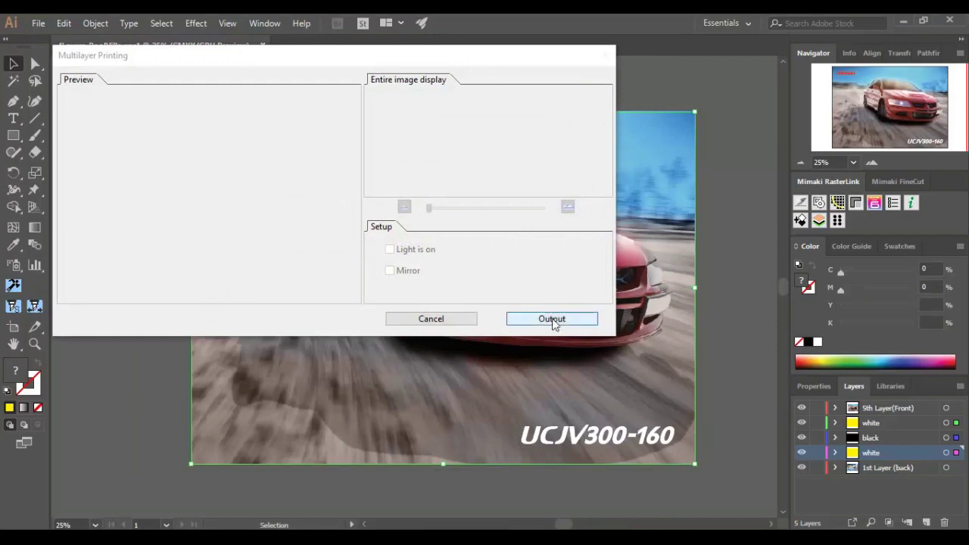
click(552, 318)
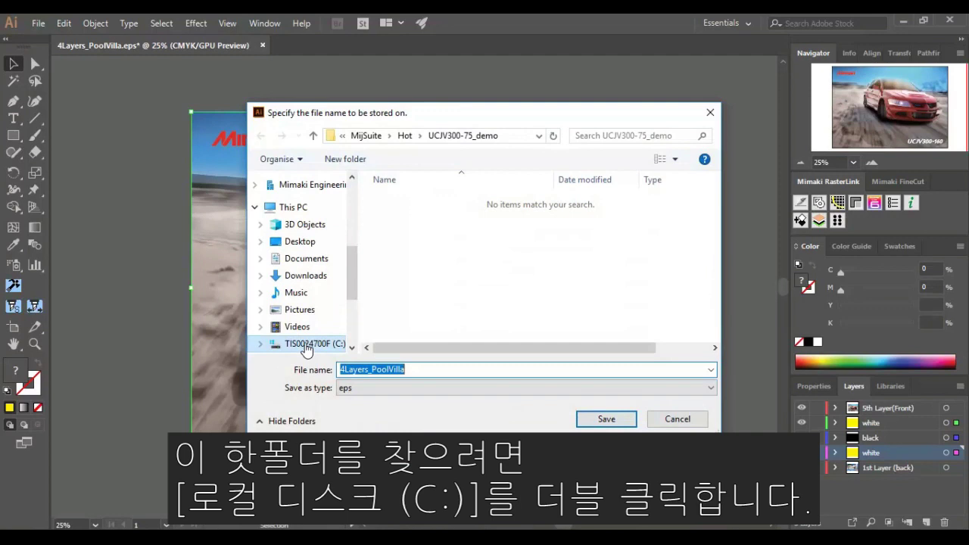
Browse the save dialog to the C:\MijSuite\Hot\UCJV300-75_demo hot folder
double_click(305, 349)
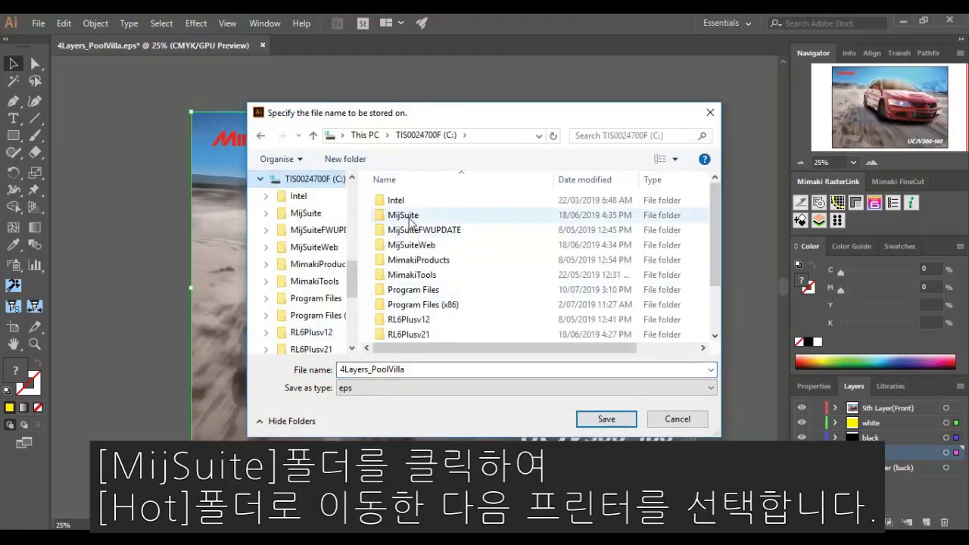
double_click(409, 218)
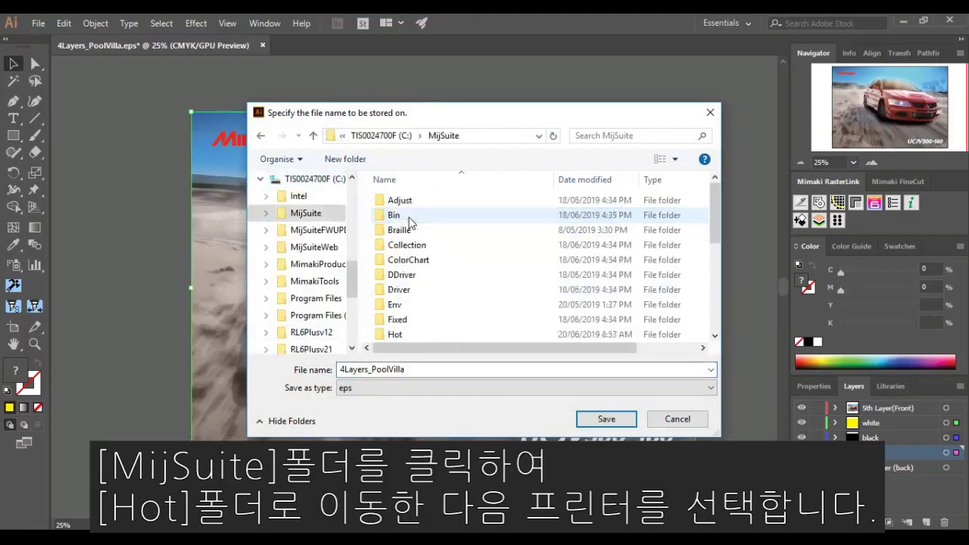
double_click(395, 336)
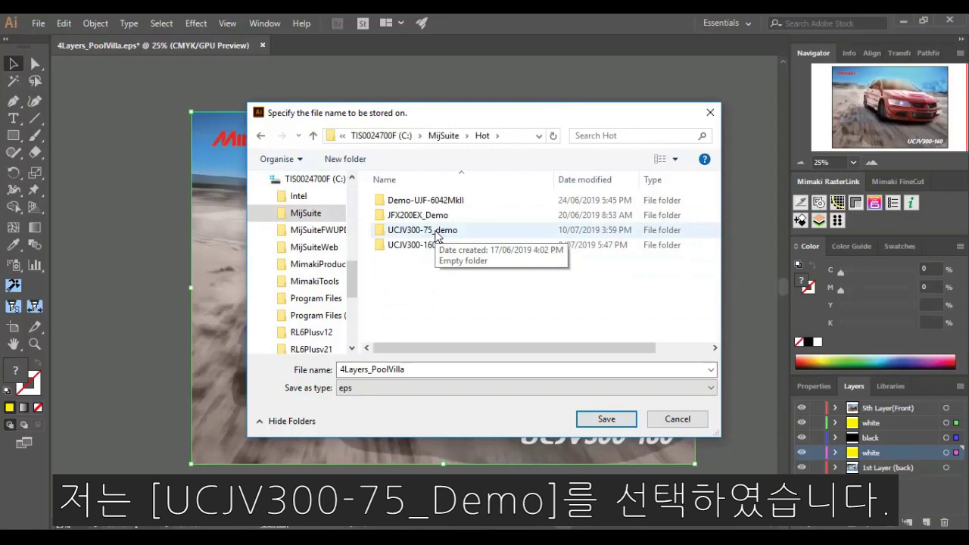
double_click(436, 237)
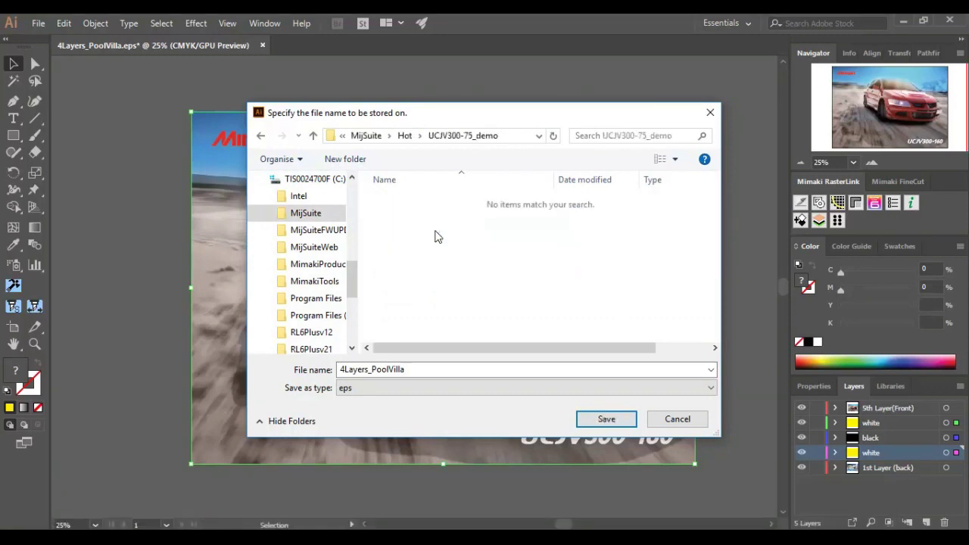
Save 4Layers_PoolVilla into the UCJV300-75_demo hot folder and accept the EPS options
click(606, 418)
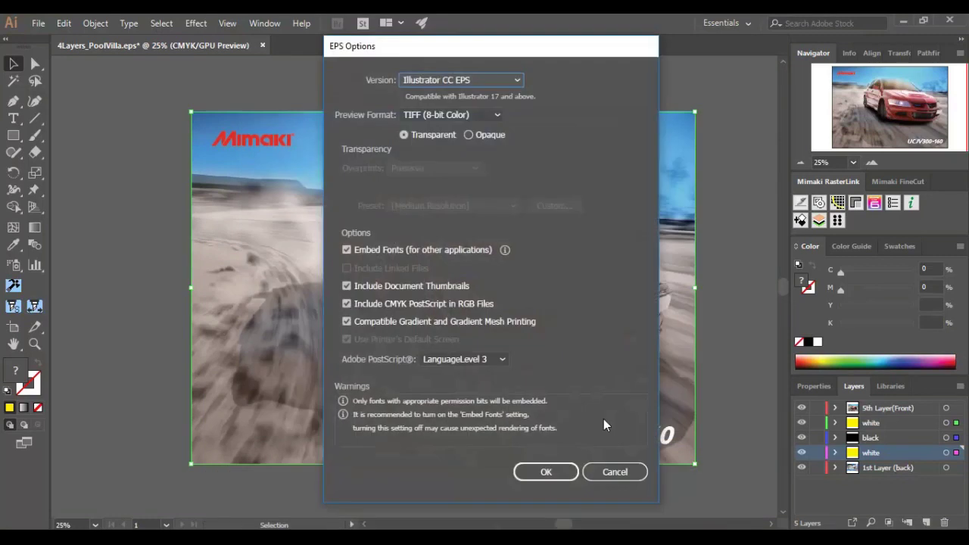
click(548, 472)
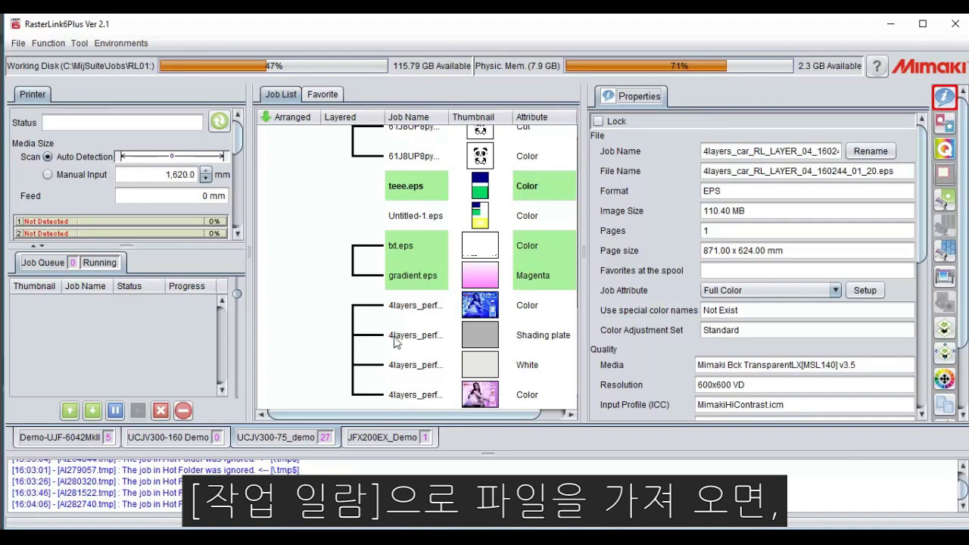
Watch the Job List until all five PoolVilla layers are read in as a grouped set
click(568, 416)
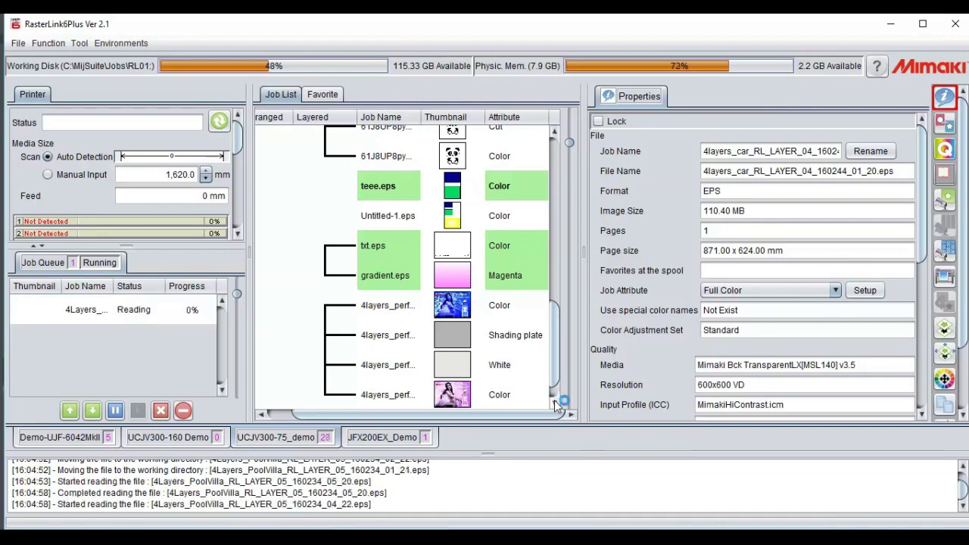
click(555, 405)
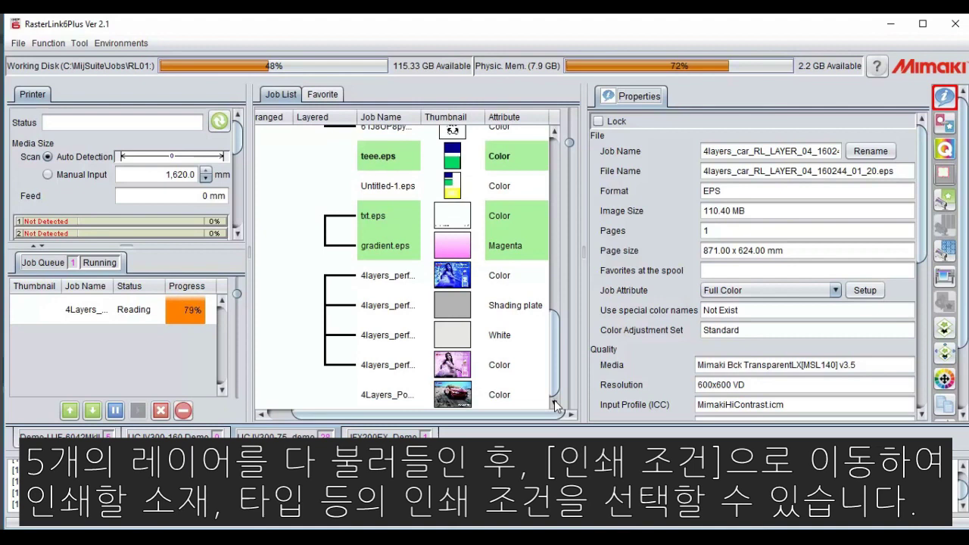
click(555, 406)
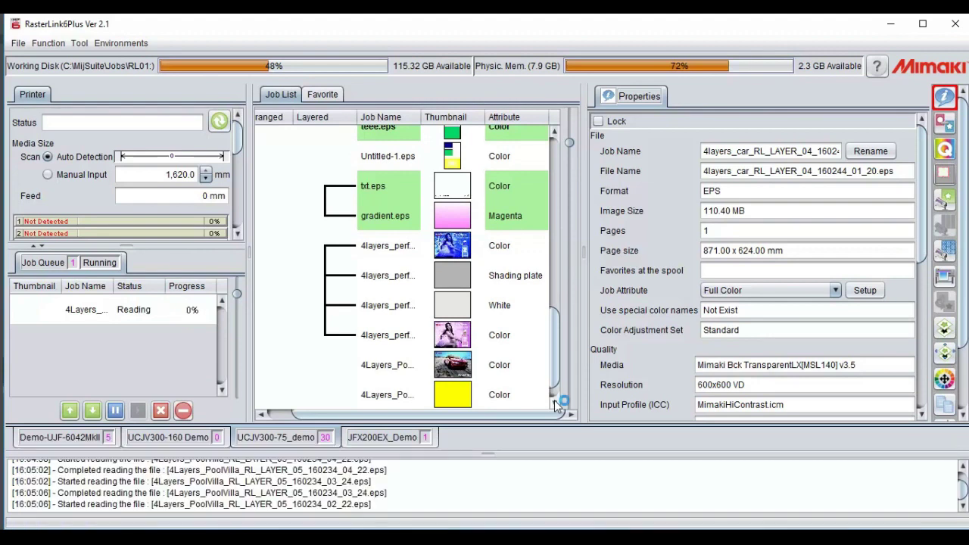
click(555, 405)
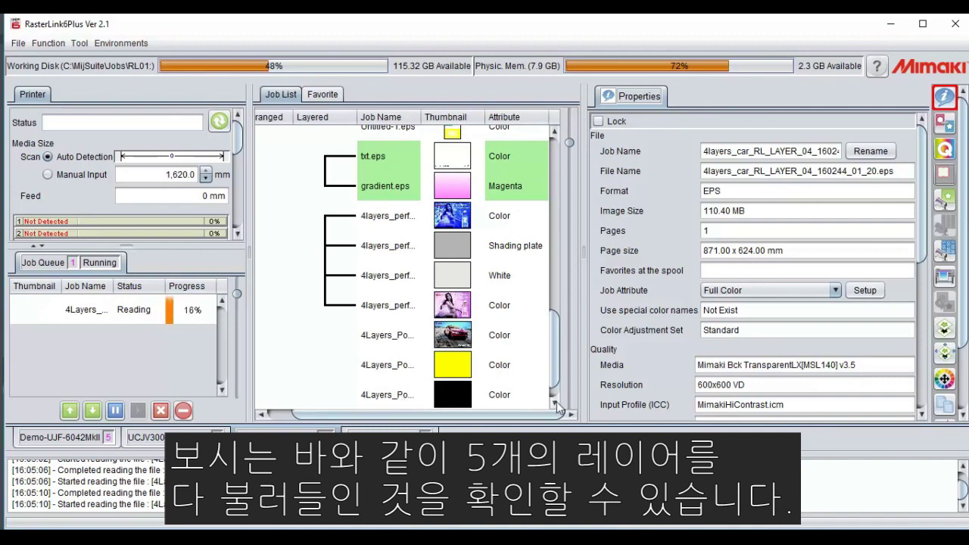
click(557, 408)
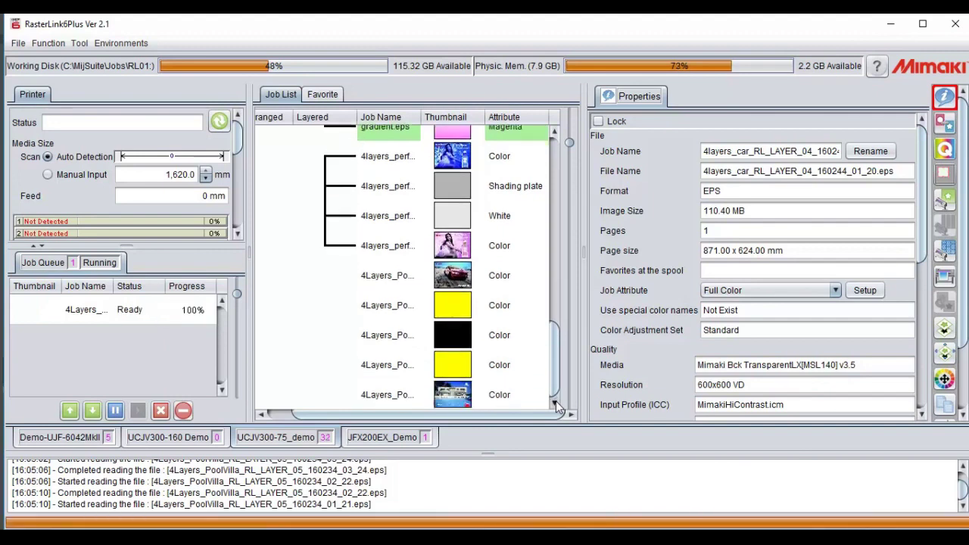
Open the Quality settings for the PoolVilla job: LUS-170 CMYK, Transparent PET, 600x600 VD
click(460, 395)
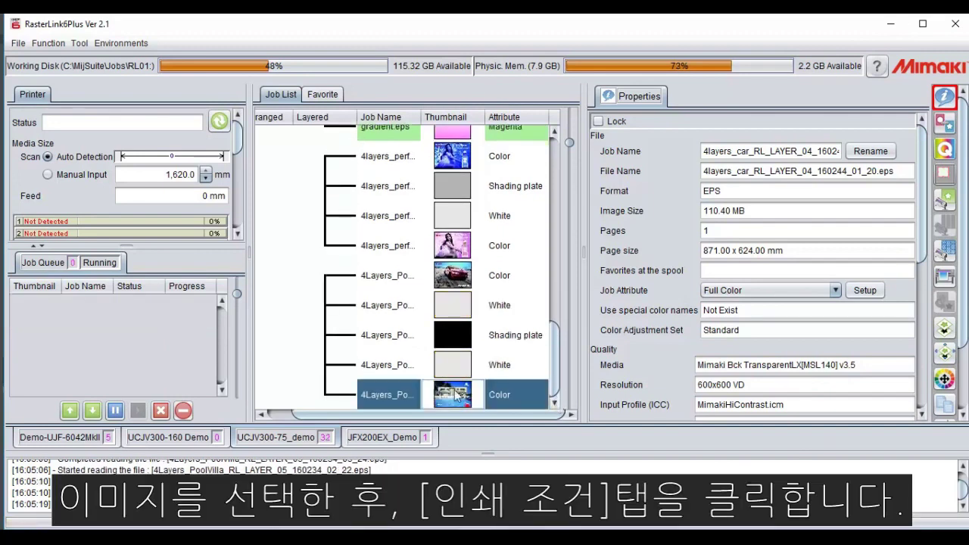
click(945, 149)
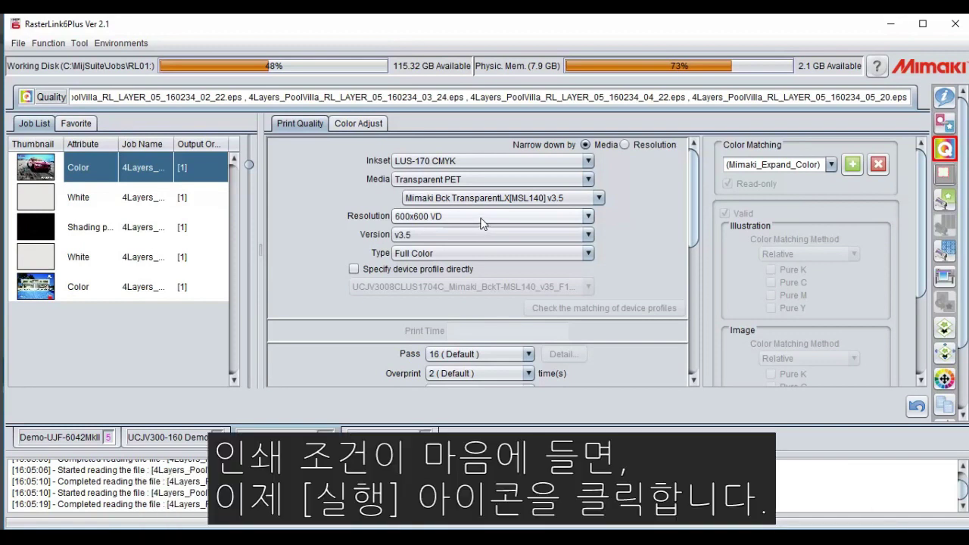
Run RIP and Print on the grouped PoolVilla jobs from the Execution settings
click(945, 281)
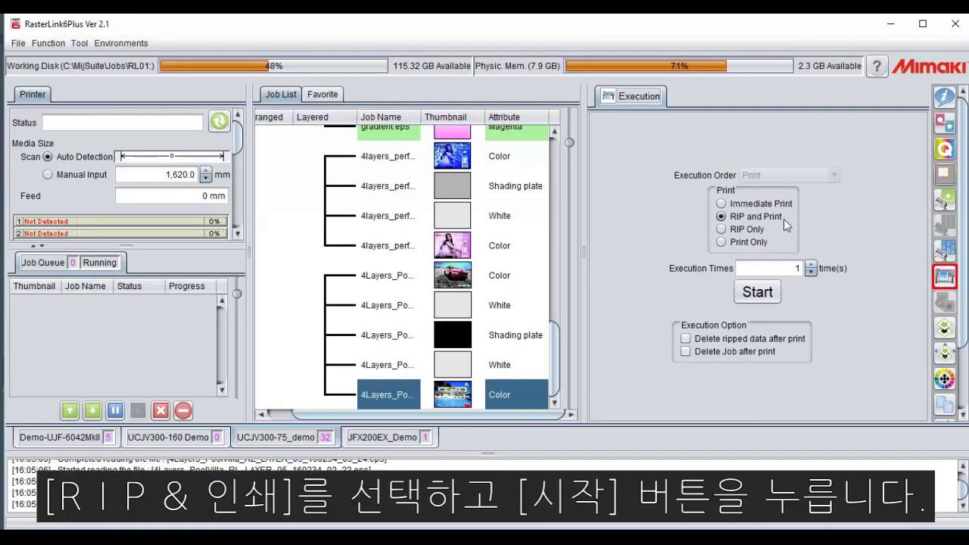
click(767, 297)
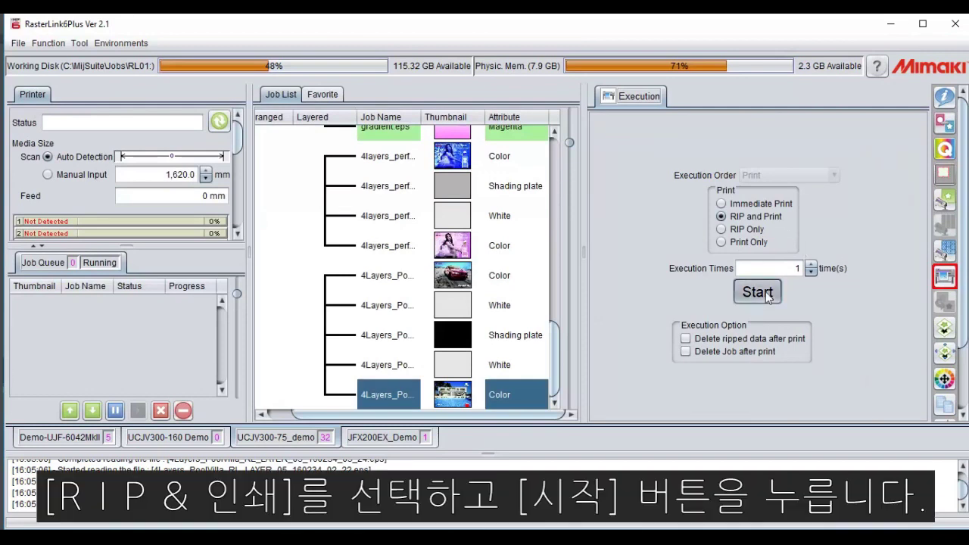